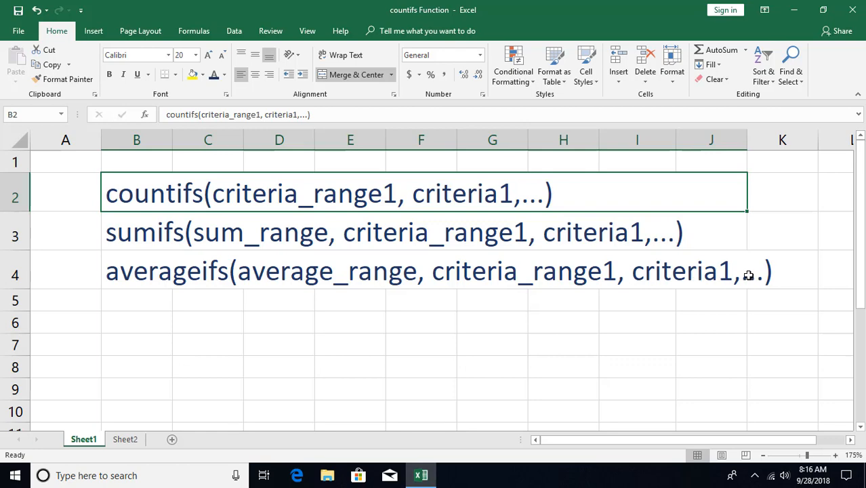
- On Sheet2, insert the COUNTIFS function into the Count cell H4 by searching for "countifs"
{"action": "left_click", "coordinate": [125, 439]}
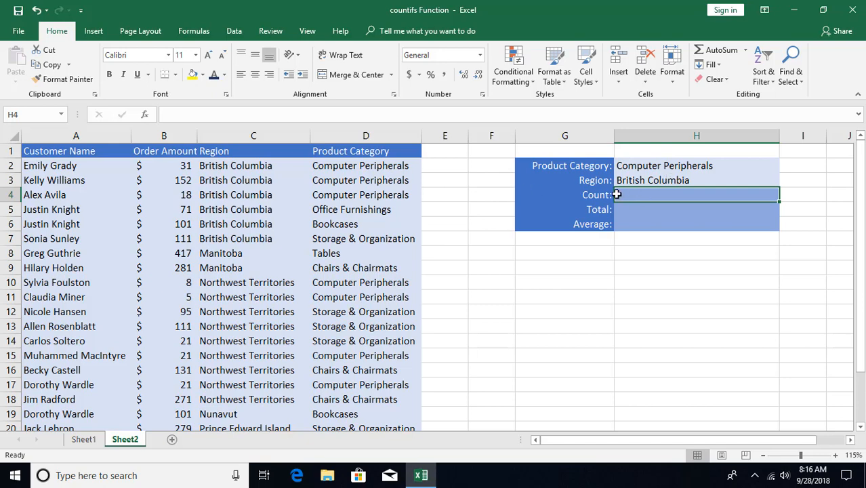
{"action": "left_click", "coordinate": [143, 115]}
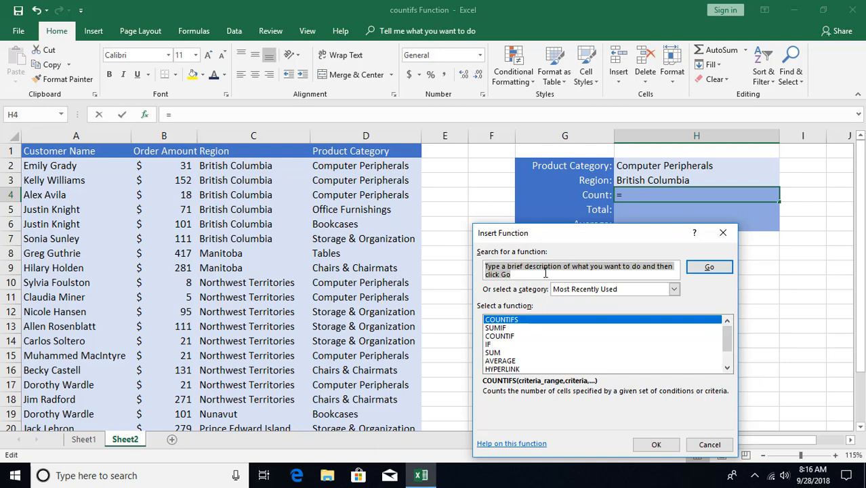
{"action": "type", "text": "countifs"}
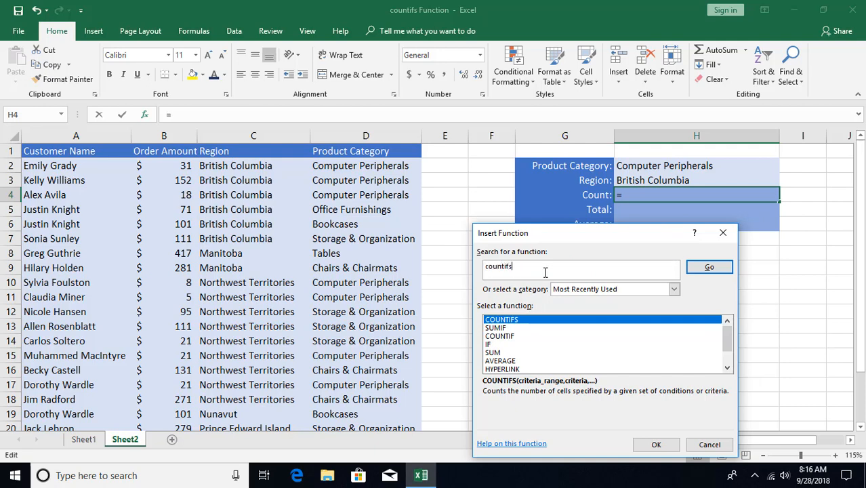
{"action": "key", "text": "Return"}
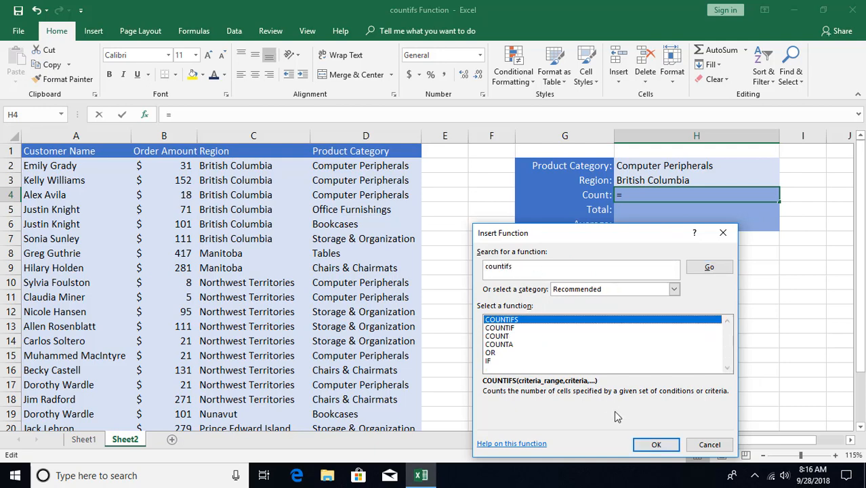
{"action": "left_click", "coordinate": [656, 444]}
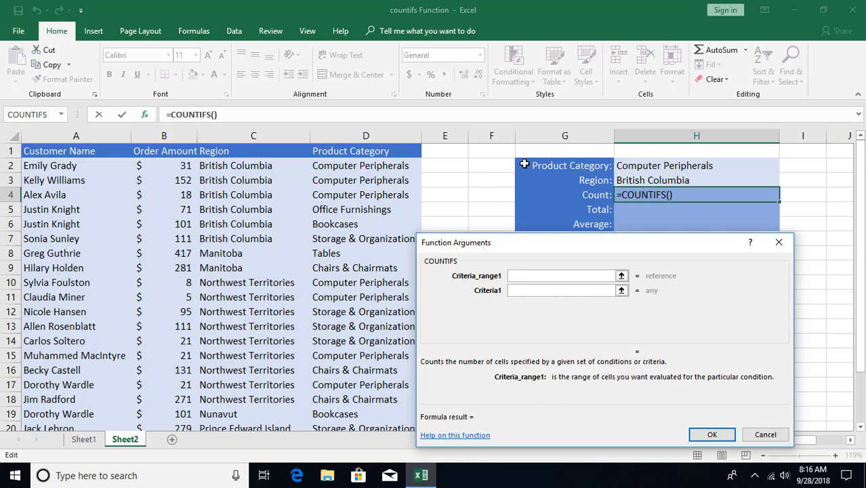
- Set the first COUNTIFS criteria range to the Product Category column D:D and its criterion to cell H2
{"action": "left_click_drag", "start_coordinate": [352, 165], "coordinate": [360, 345]}
{"action": "left_click", "coordinate": [371, 135]}
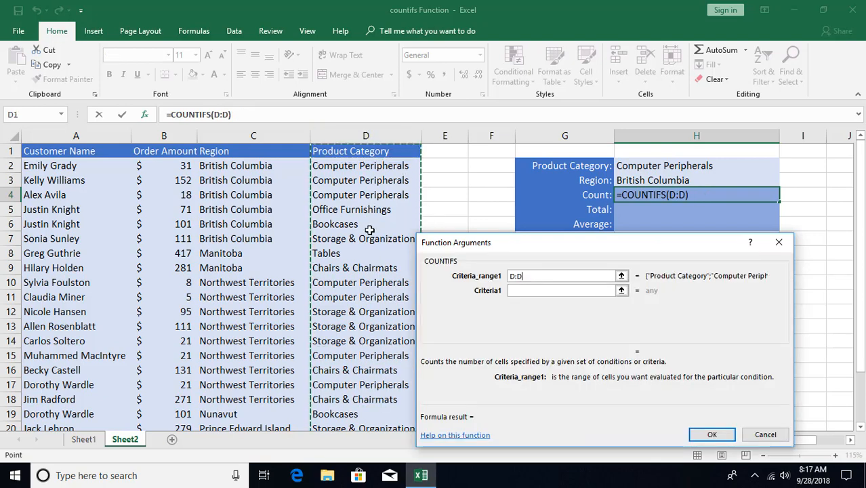
{"action": "scroll", "coordinate": [359, 251], "scroll_direction": "down", "scroll_amount": 4}
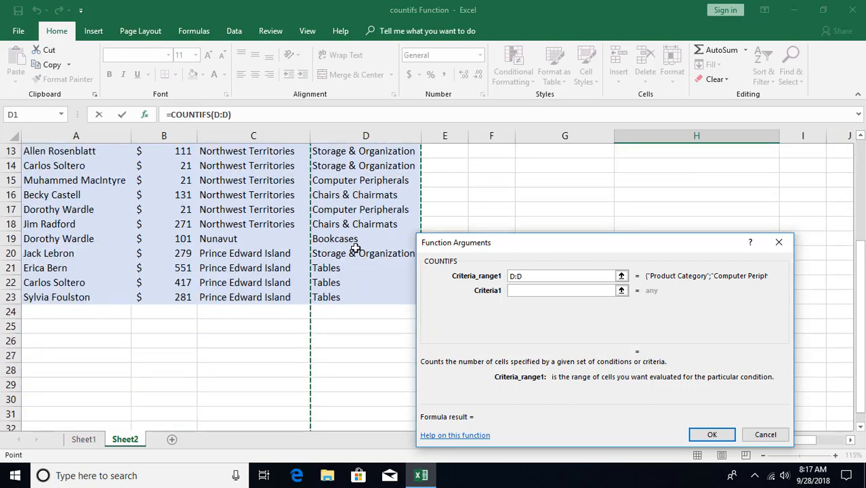
{"action": "scroll", "coordinate": [361, 217], "scroll_direction": "down", "scroll_amount": 6}
{"action": "scroll", "coordinate": [361, 219], "scroll_direction": "up", "scroll_amount": 6}
{"action": "scroll", "coordinate": [362, 221], "scroll_direction": "up", "scroll_amount": 4}
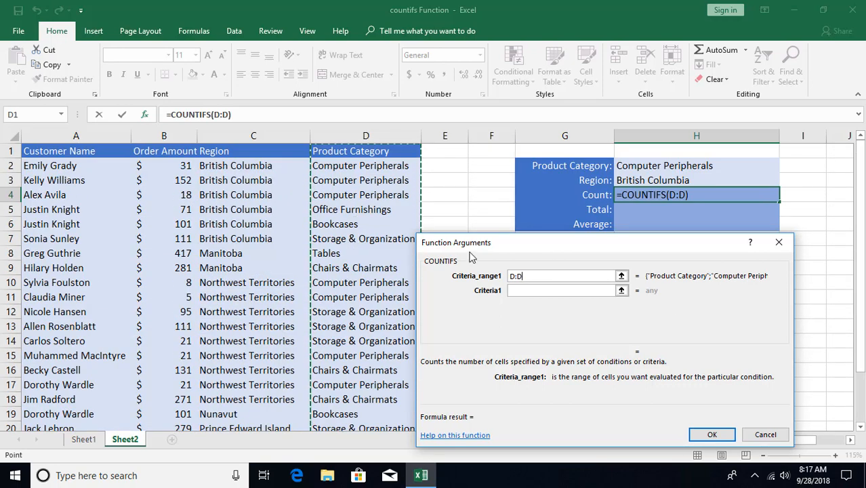
{"action": "left_click", "coordinate": [516, 290]}
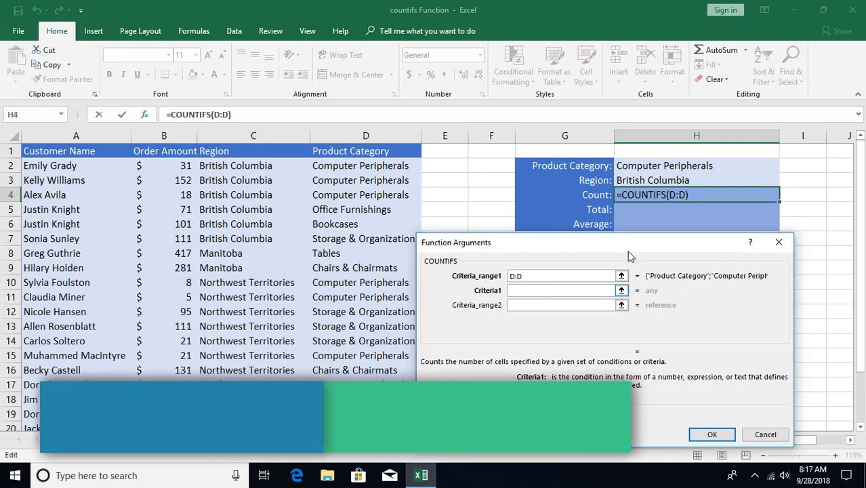
{"action": "left_click", "coordinate": [647, 166]}
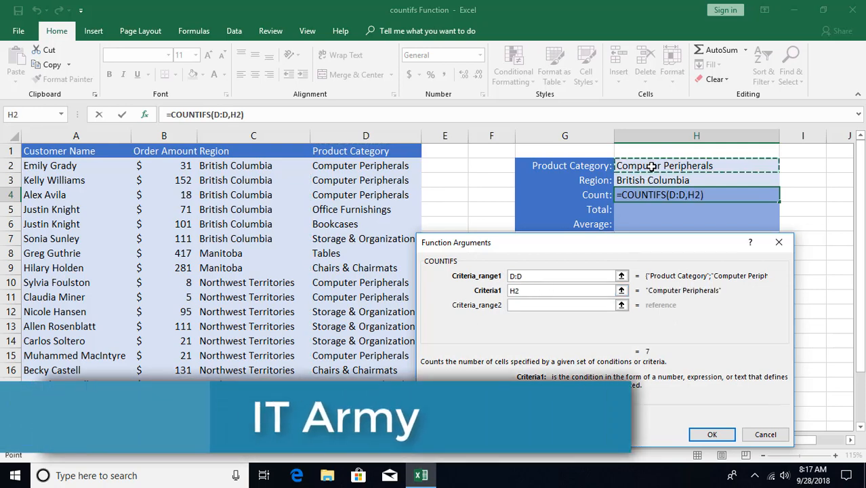
- Set the second COUNTIFS criteria range to the Region column C:C with criterion H3, and accept the function
{"action": "left_click", "coordinate": [535, 304]}
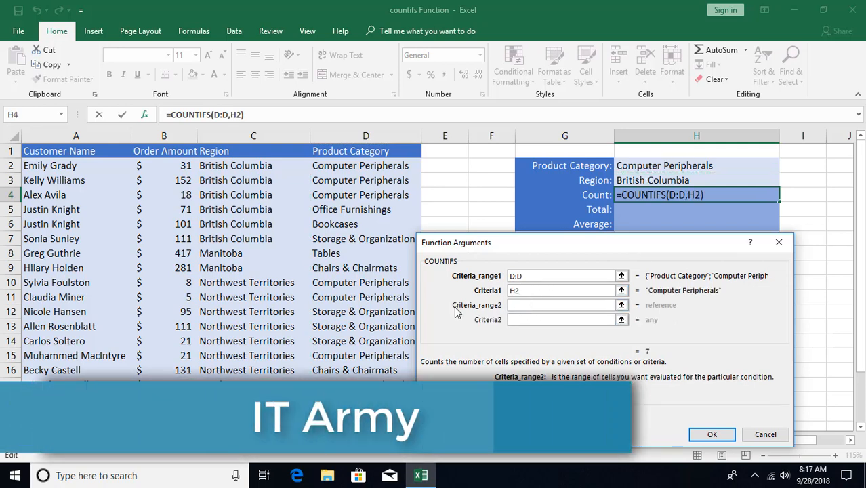
{"action": "left_click", "coordinate": [256, 137]}
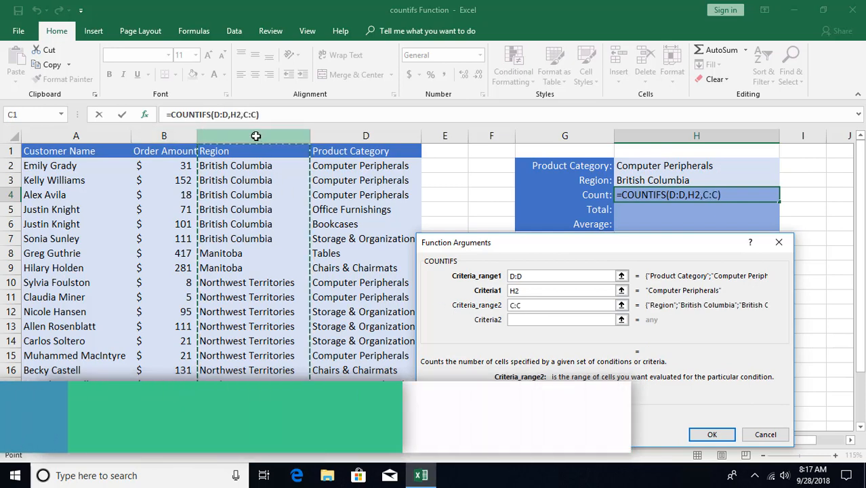
{"action": "left_click", "coordinate": [535, 319]}
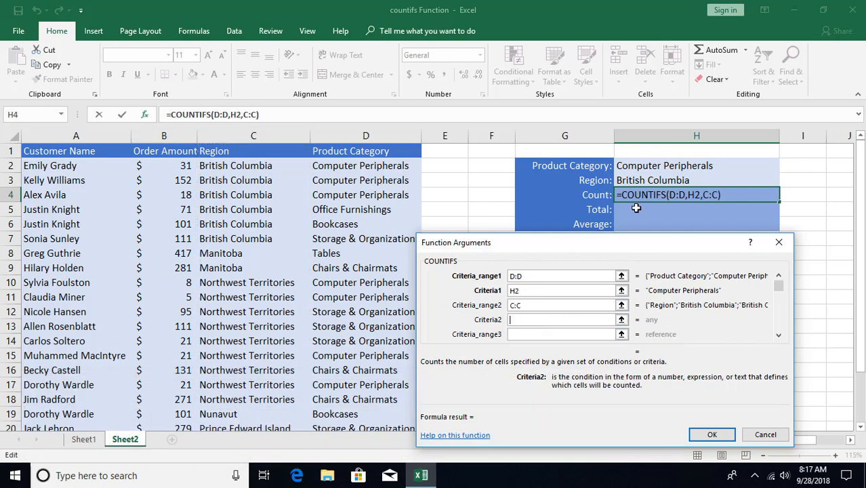
{"action": "left_click", "coordinate": [639, 181]}
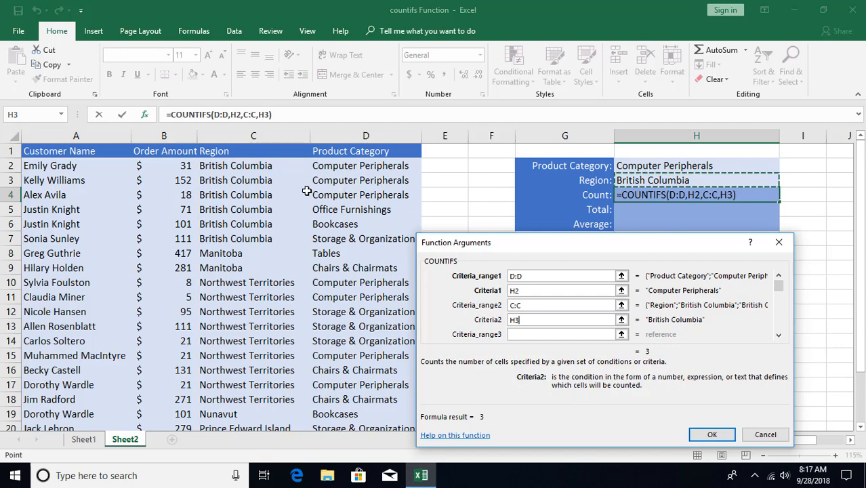
{"action": "scroll", "coordinate": [261, 269], "scroll_direction": "down", "scroll_amount": 1}
{"action": "scroll", "coordinate": [261, 270], "scroll_direction": "down", "scroll_amount": 1}
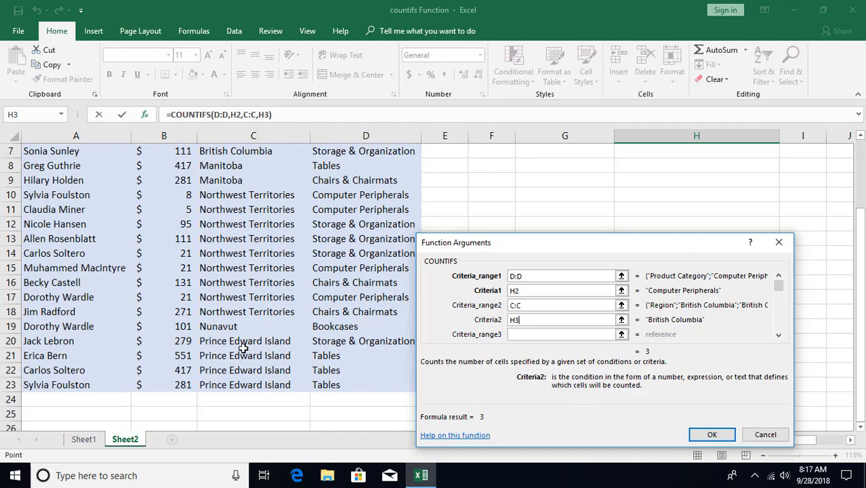
{"action": "scroll", "coordinate": [254, 234], "scroll_direction": "up", "scroll_amount": 2}
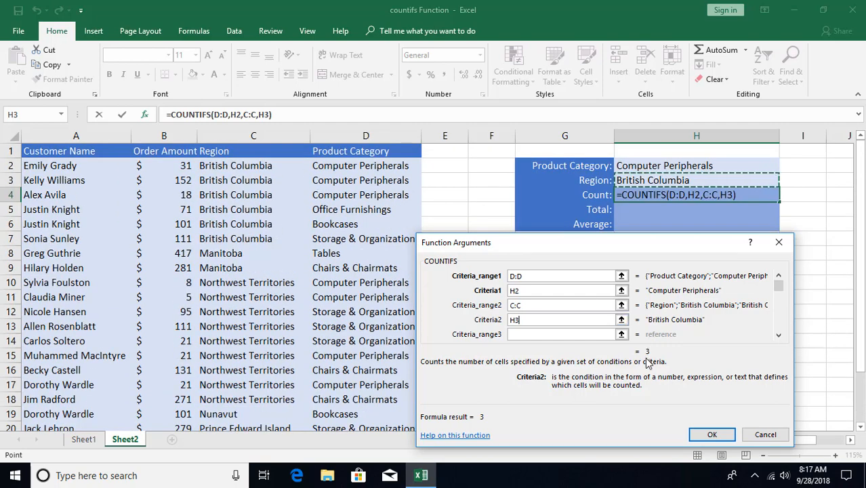
{"action": "left_click", "coordinate": [712, 435]}
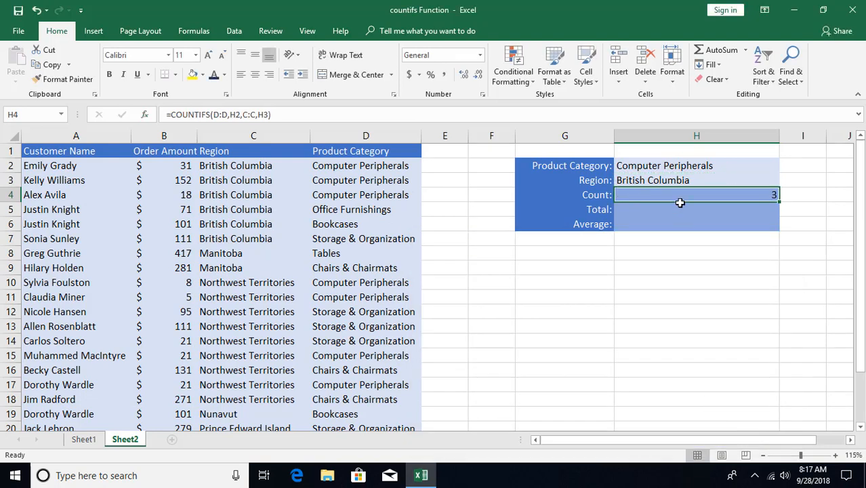
- Start a SUMIFS formula in the Total cell H5 with the Order Amount column B:B as the sum range
{"action": "left_click", "coordinate": [642, 211]}
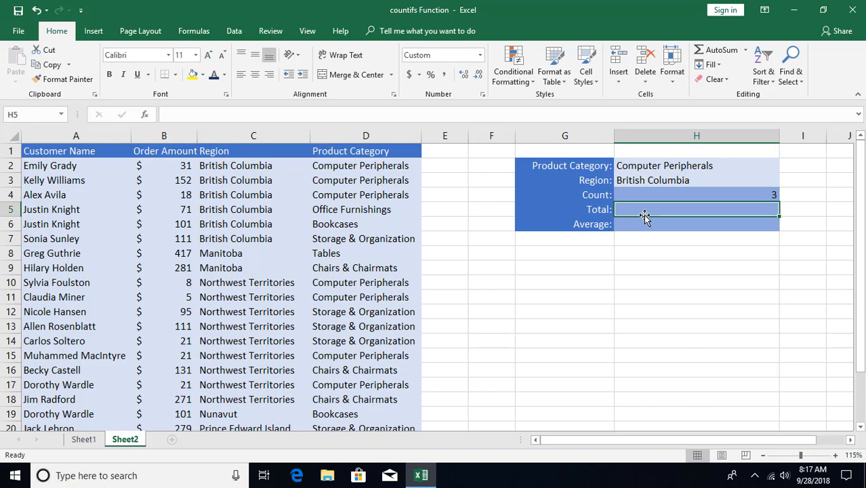
{"action": "type", "text": "=sumin"}
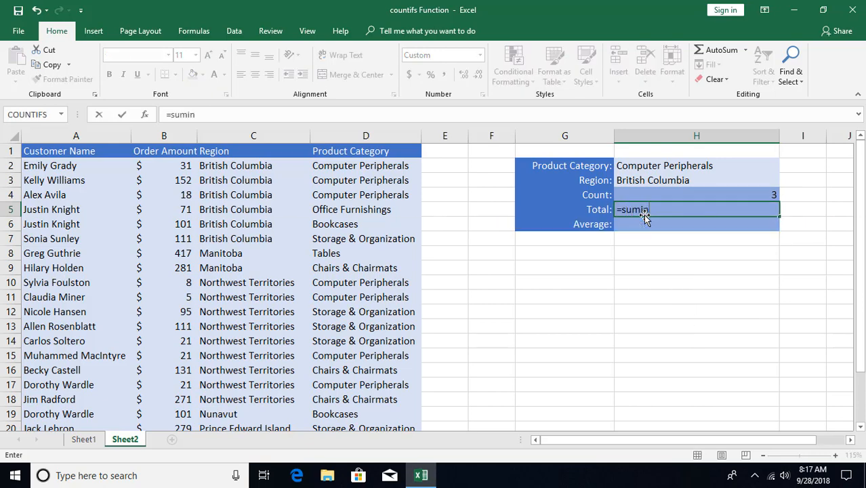
{"action": "key", "text": "BackSpace"}
{"action": "double_click", "coordinate": [647, 234]}
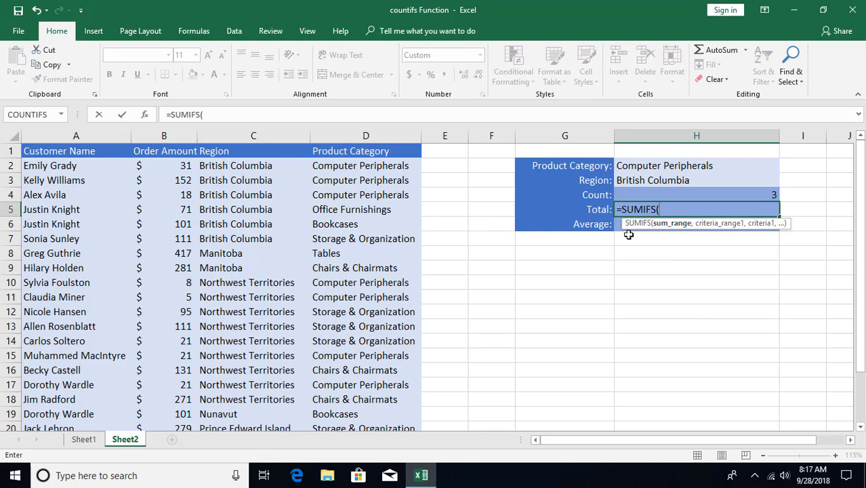
{"action": "left_click", "coordinate": [164, 137]}
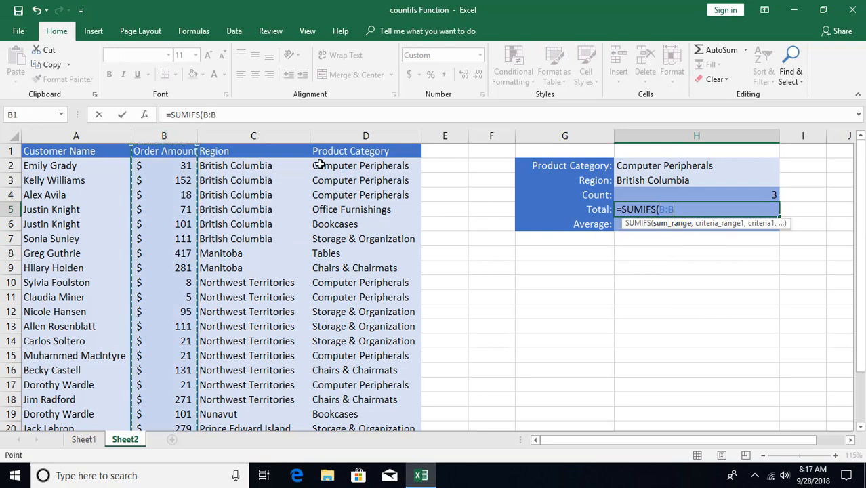
{"action": "type", "text": ","}
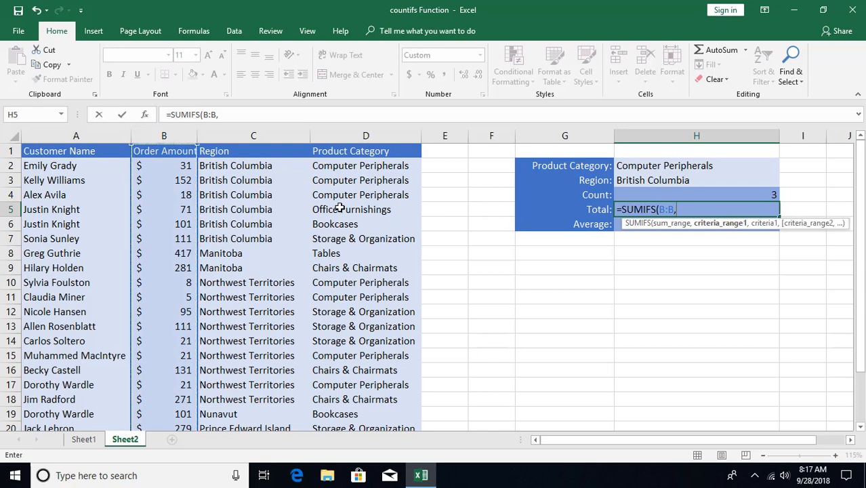
- Add the first SUMIFS condition, matching the Product Category column D:D against cell H2
{"action": "left_click", "coordinate": [351, 135]}
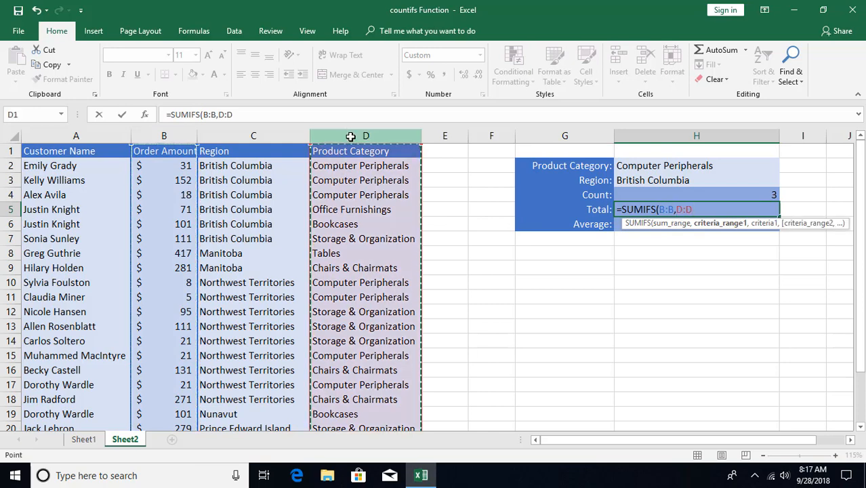
{"action": "type", "text": ","}
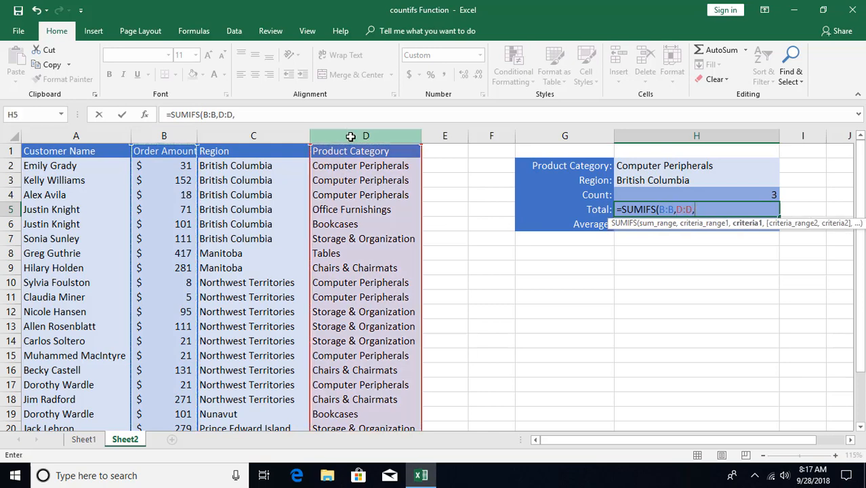
{"action": "left_click", "coordinate": [642, 167]}
{"action": "type", "text": ","}
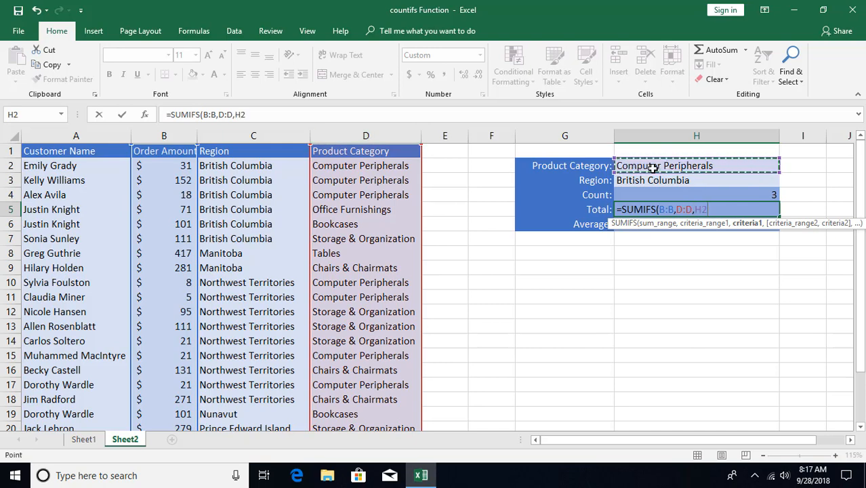
- Complete the SUMIFS formula with Region column C:C matching H3, and check the total against order amounts B2:B4
{"action": "left_click", "coordinate": [233, 132]}
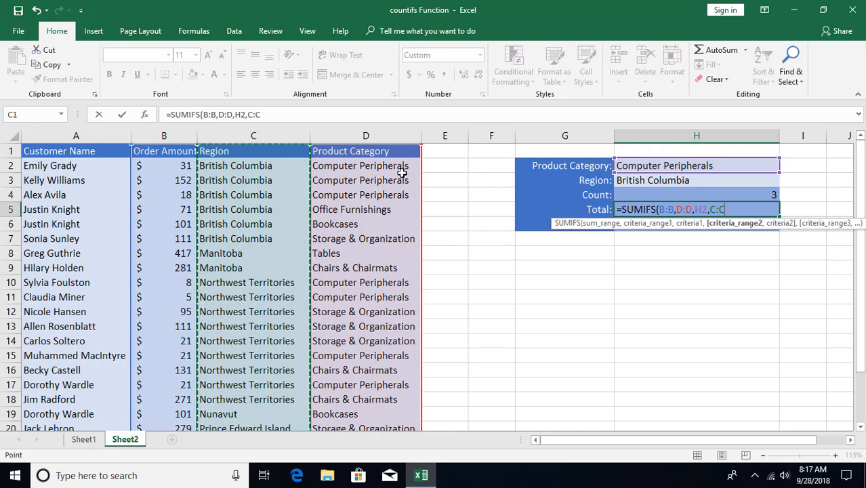
{"action": "type", "text": ","}
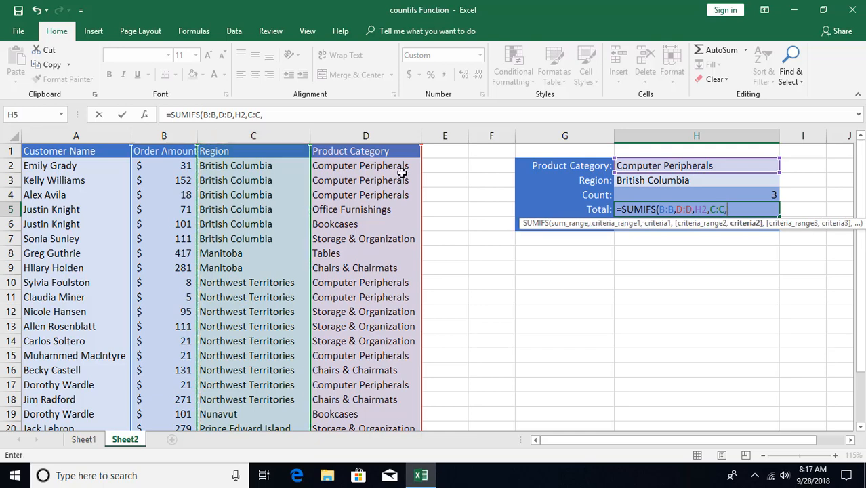
{"action": "left_click", "coordinate": [661, 179]}
{"action": "key", "text": "Return"}
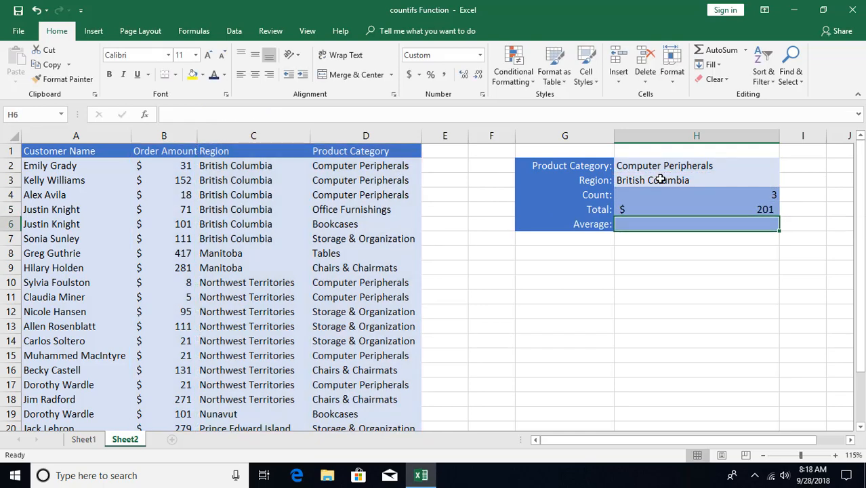
{"action": "left_click", "coordinate": [717, 209]}
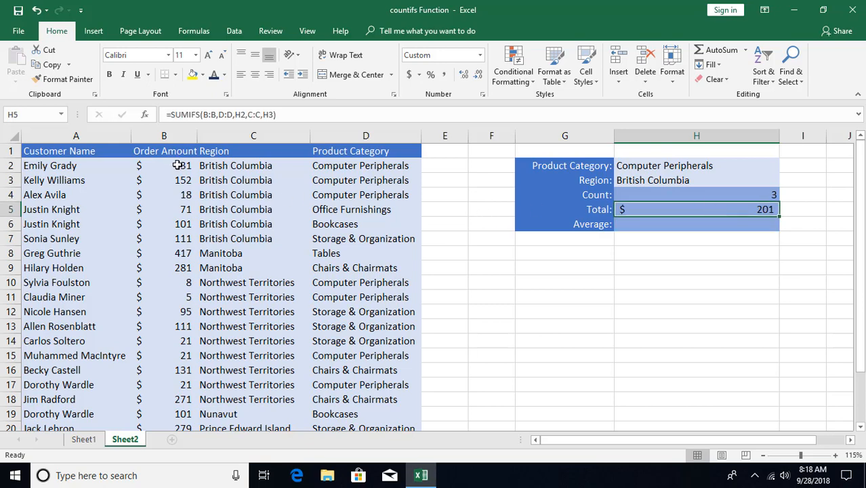
{"action": "left_click_drag", "start_coordinate": [178, 165], "coordinate": [176, 191]}
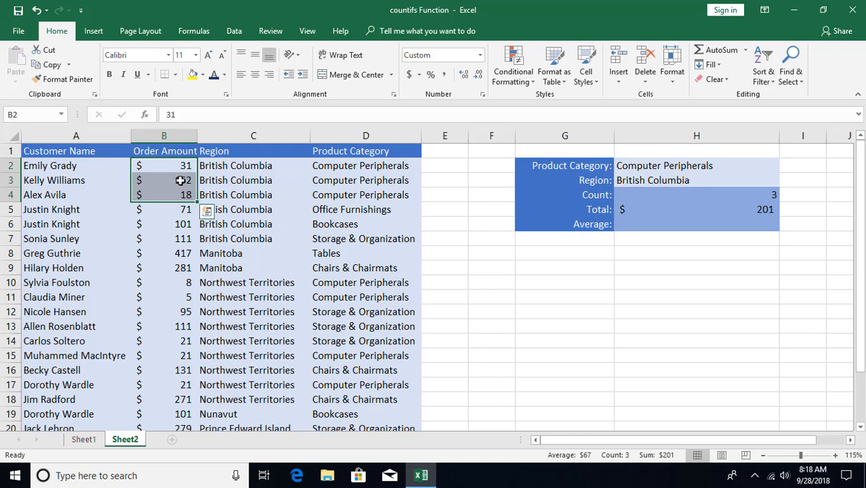
- Start an AVERAGEIFS formula in the Average cell H6 with the Order Amount column B:B as the average range
{"action": "left_click", "coordinate": [729, 225]}
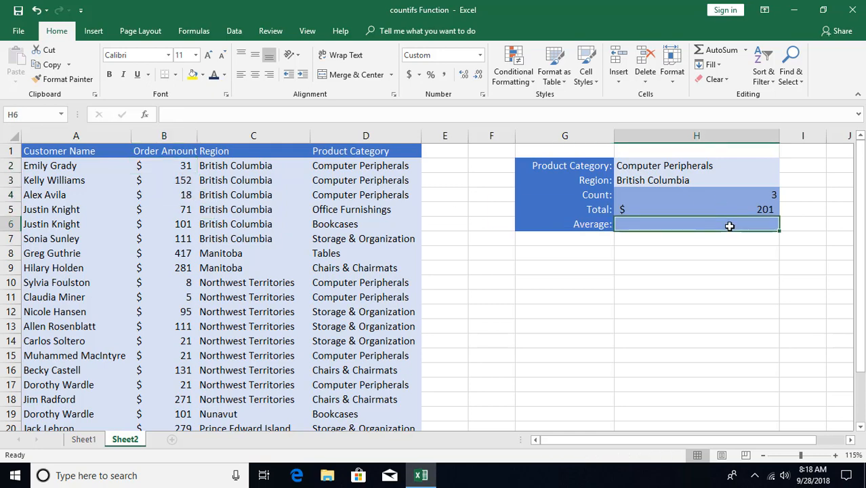
{"action": "type", "text": "="}
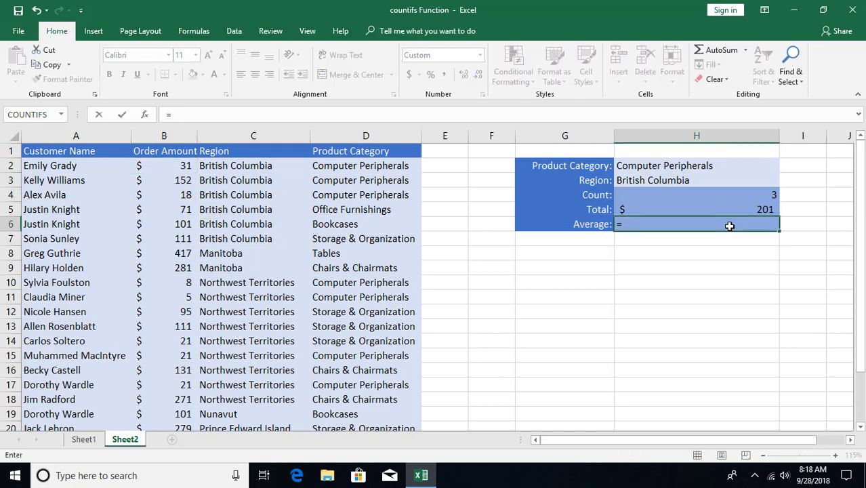
{"action": "type", "text": "ave"}
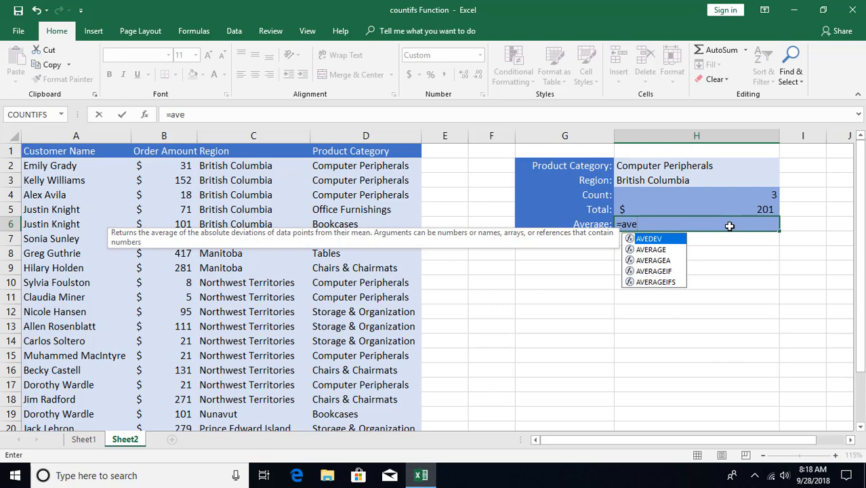
{"action": "key", "text": "Down"}
{"action": "key", "text": "Down"}
{"action": "key", "text": "Down"}
{"action": "key", "text": "Down"}
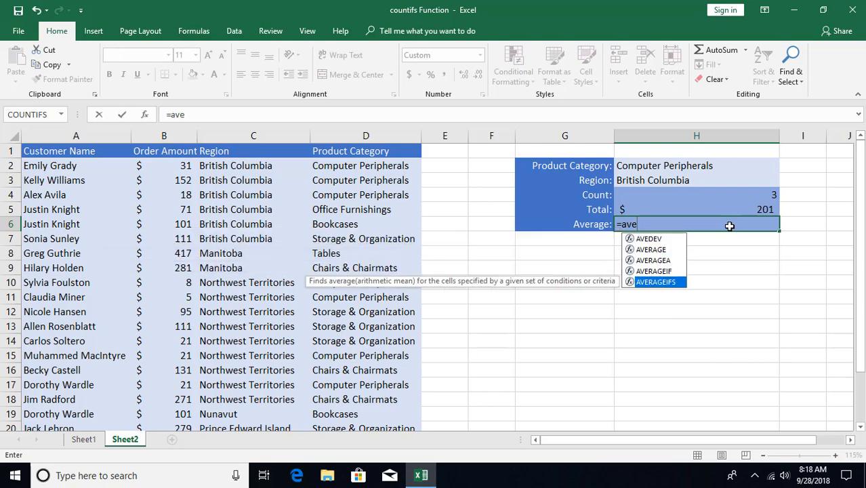
{"action": "key", "text": "Tab"}
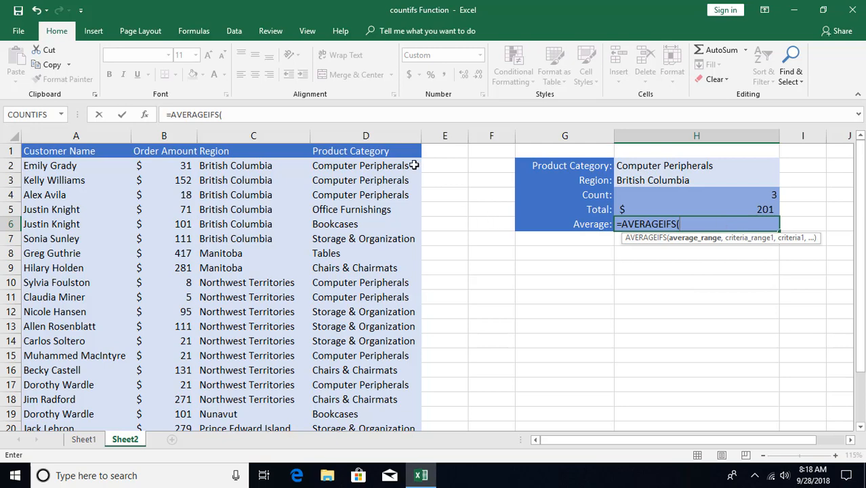
{"action": "left_click", "coordinate": [169, 136]}
{"action": "type", "text": ","}
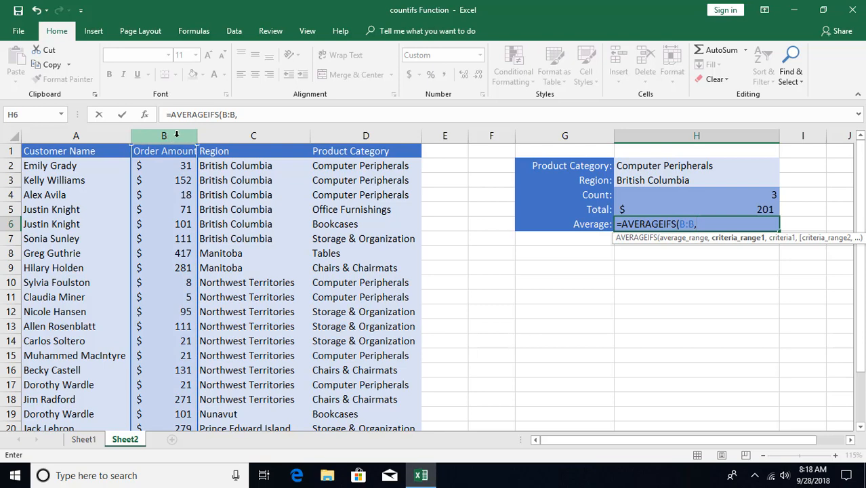
- Add the first AVERAGEIFS condition, matching the Product Category column D:D against cell H2
{"action": "left_click", "coordinate": [352, 136]}
{"action": "type", "text": ","}
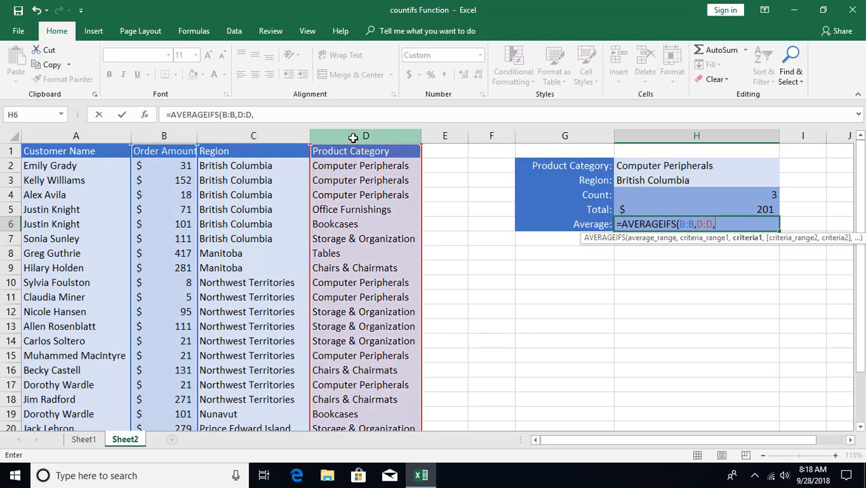
{"action": "left_click", "coordinate": [641, 164]}
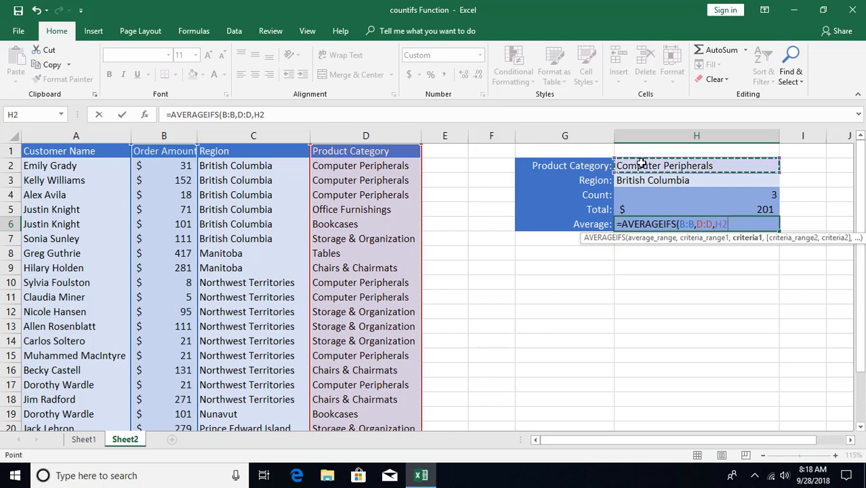
{"action": "type", "text": ","}
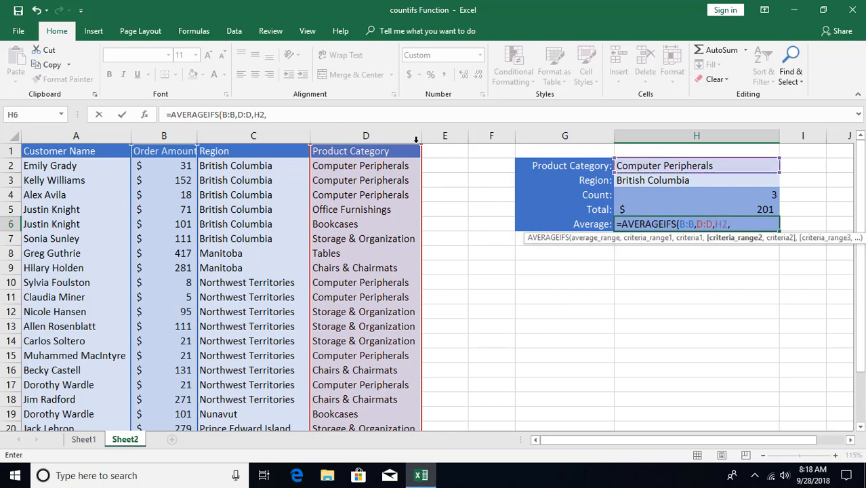
- Complete the AVERAGEIFS formula with the Region column C:C matching H3, and reselect the Average cell
{"action": "left_click", "coordinate": [266, 135]}
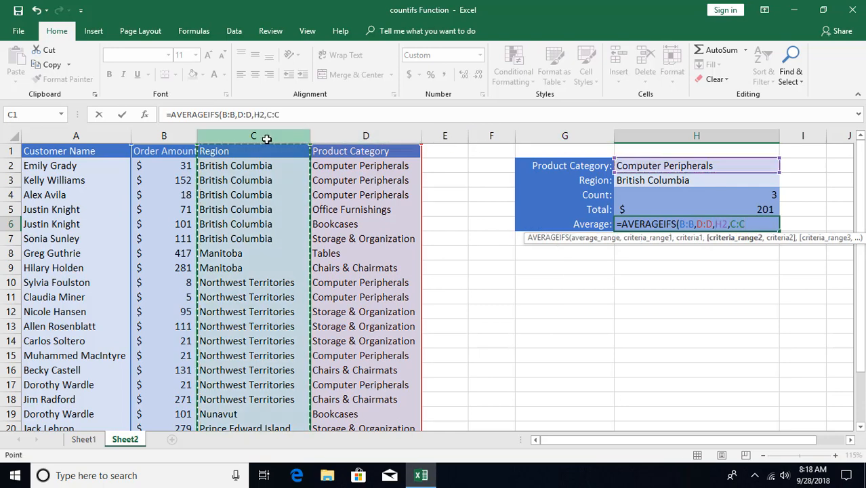
{"action": "type", "text": ","}
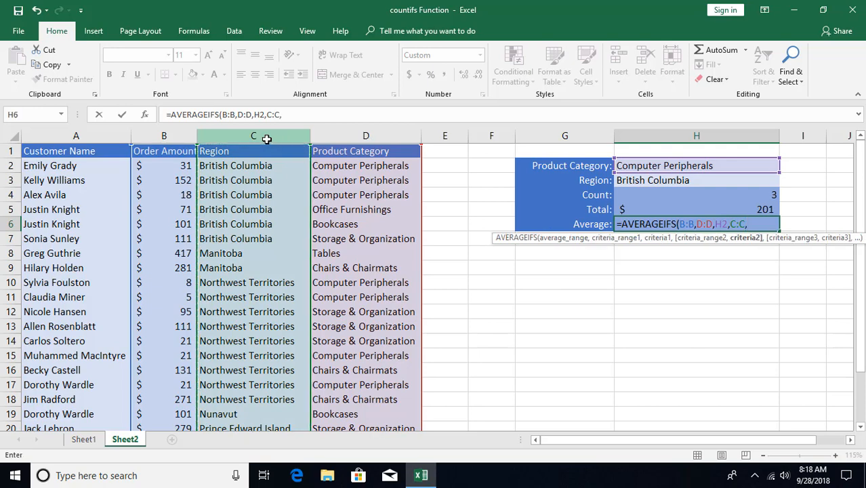
{"action": "left_click", "coordinate": [647, 178]}
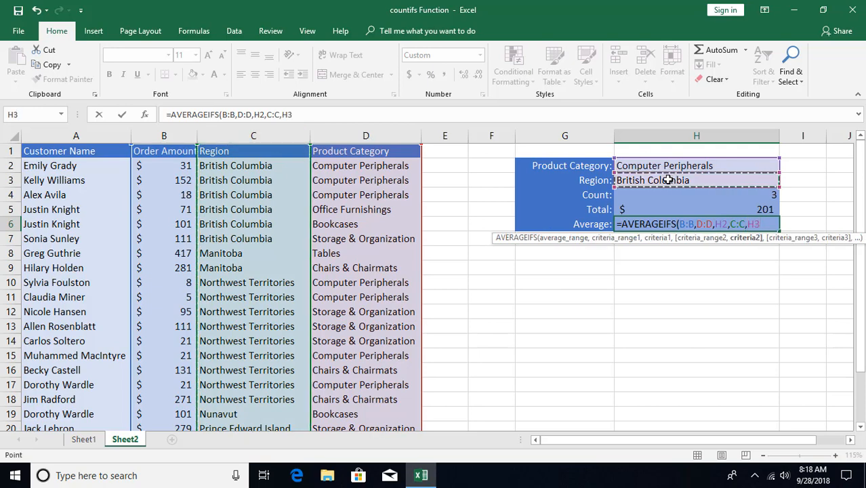
{"action": "key", "text": "Return"}
{"action": "left_click", "coordinate": [706, 225]}
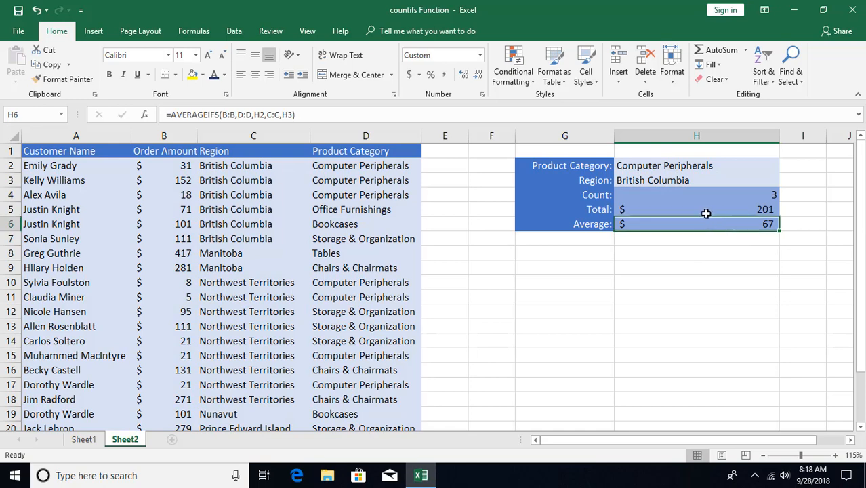
- Change the Product Category criterion in H2 to Tables and locate a Tables order in column D
{"action": "left_click", "coordinate": [660, 169]}
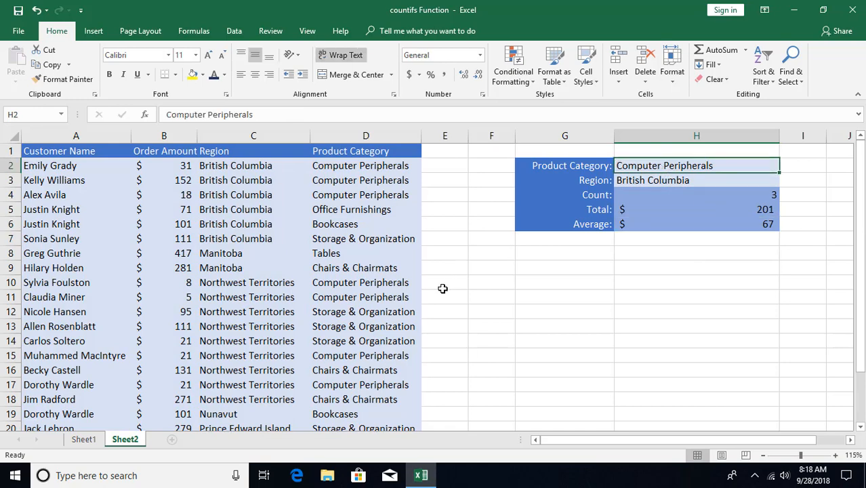
{"action": "type", "text": "Tables"}
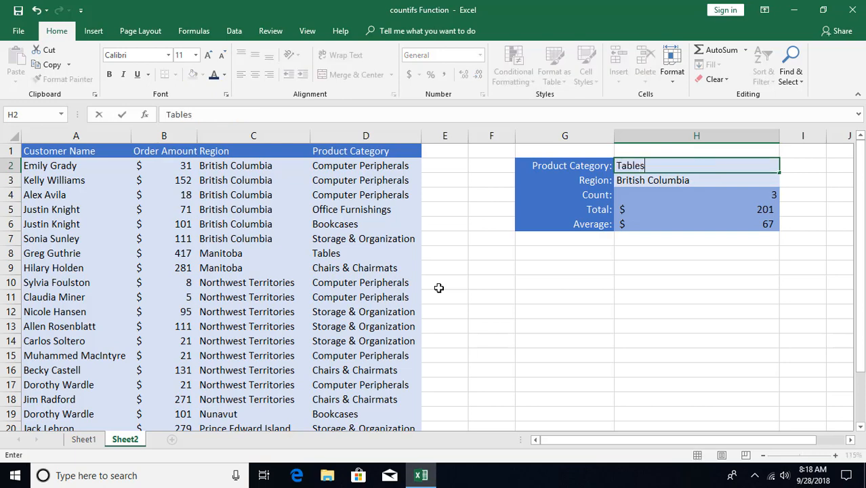
{"action": "key", "text": "Return"}
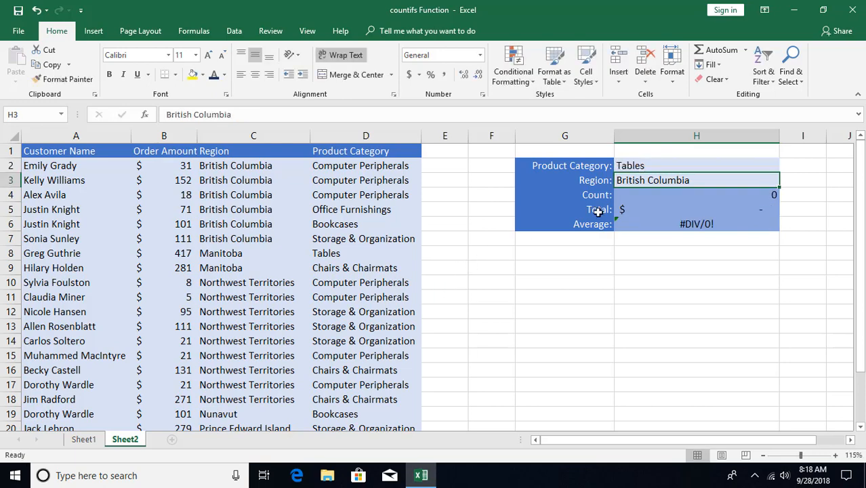
{"action": "left_click", "coordinate": [630, 168]}
{"action": "left_click", "coordinate": [366, 253]}
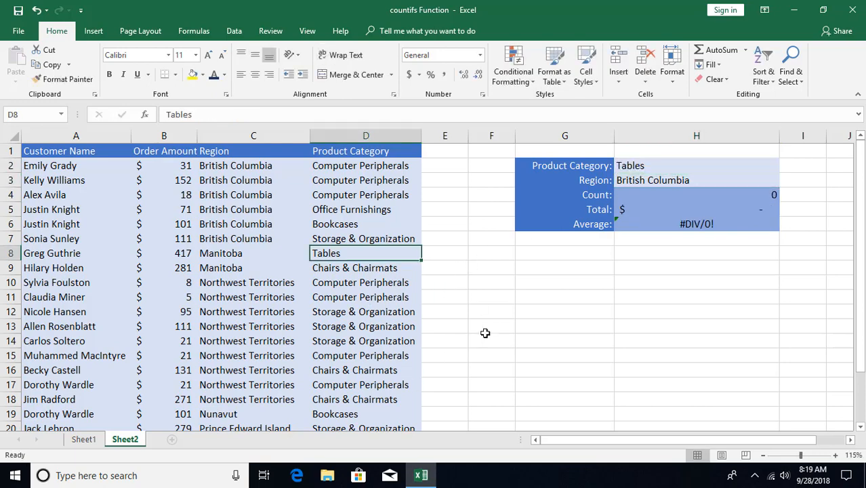
- Replace the Region criterion in H3 with Prince Edward Island, copied from cell C21 in the Region column
{"action": "left_click", "coordinate": [647, 167]}
{"action": "left_click", "coordinate": [647, 181]}
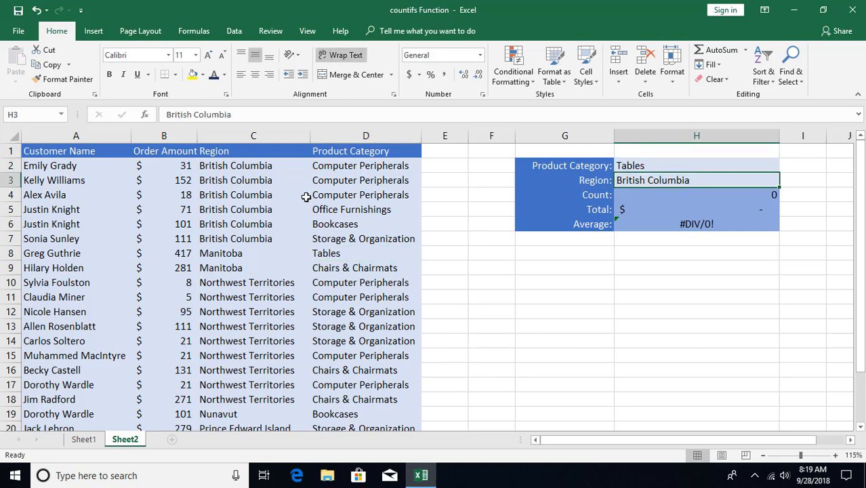
{"action": "left_click", "coordinate": [243, 254]}
{"action": "scroll", "coordinate": [285, 303], "scroll_direction": "down", "scroll_amount": 3}
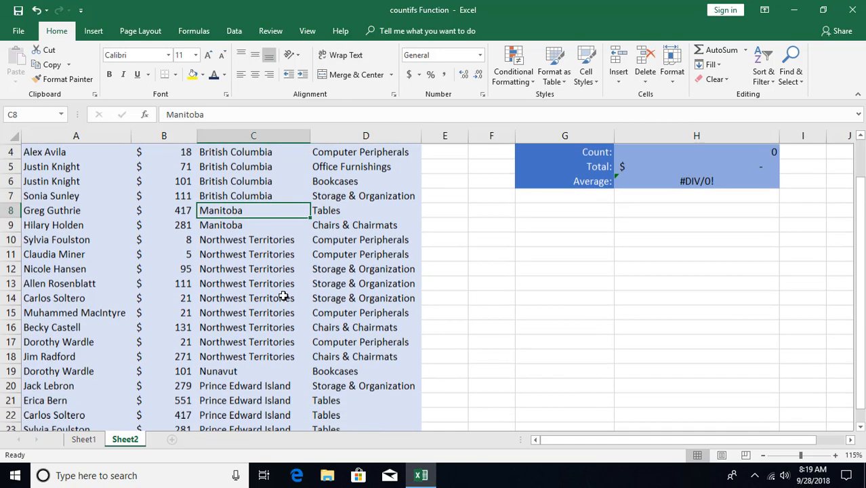
{"action": "left_click", "coordinate": [259, 312]}
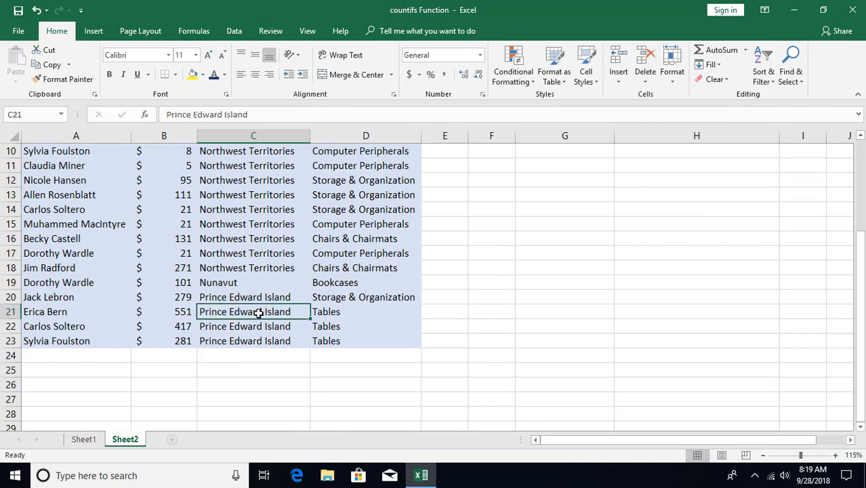
{"action": "key", "text": "ctrl+c"}
{"action": "scroll", "coordinate": [339, 291], "scroll_direction": "up", "scroll_amount": 3}
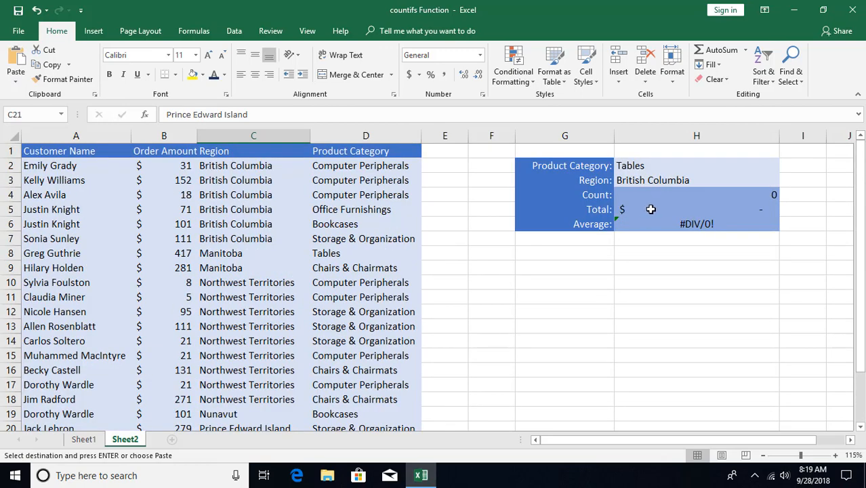
{"action": "left_click", "coordinate": [656, 180]}
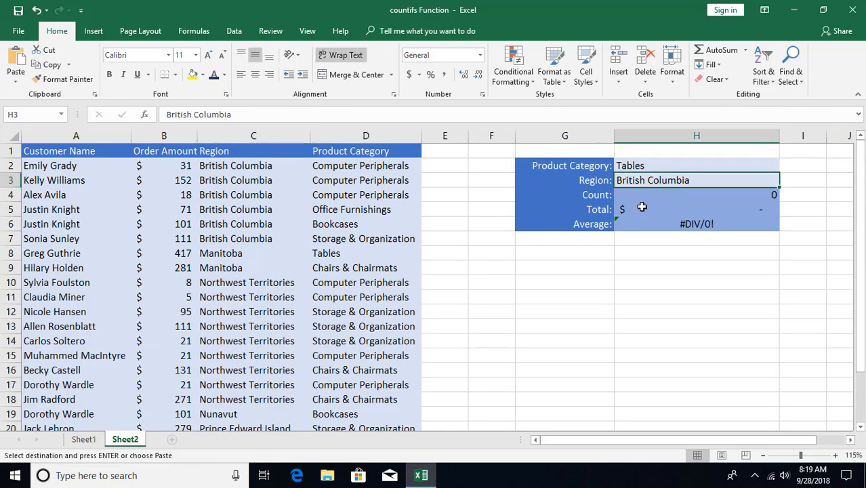
{"action": "key", "text": "ctrl+v"}
{"action": "left_click", "coordinate": [722, 267]}
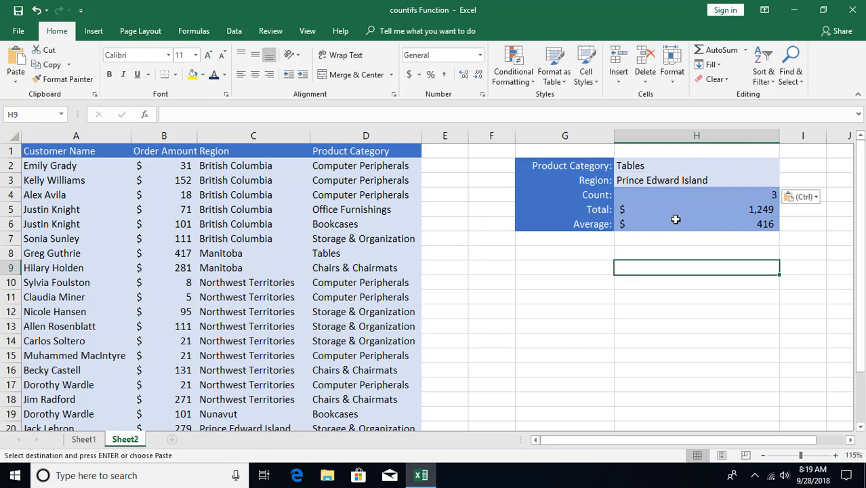
{"action": "left_click", "coordinate": [200, 265]}
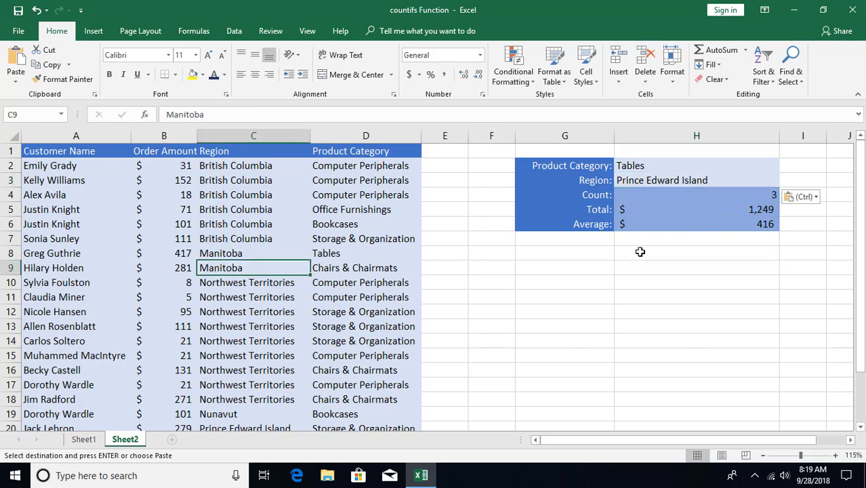